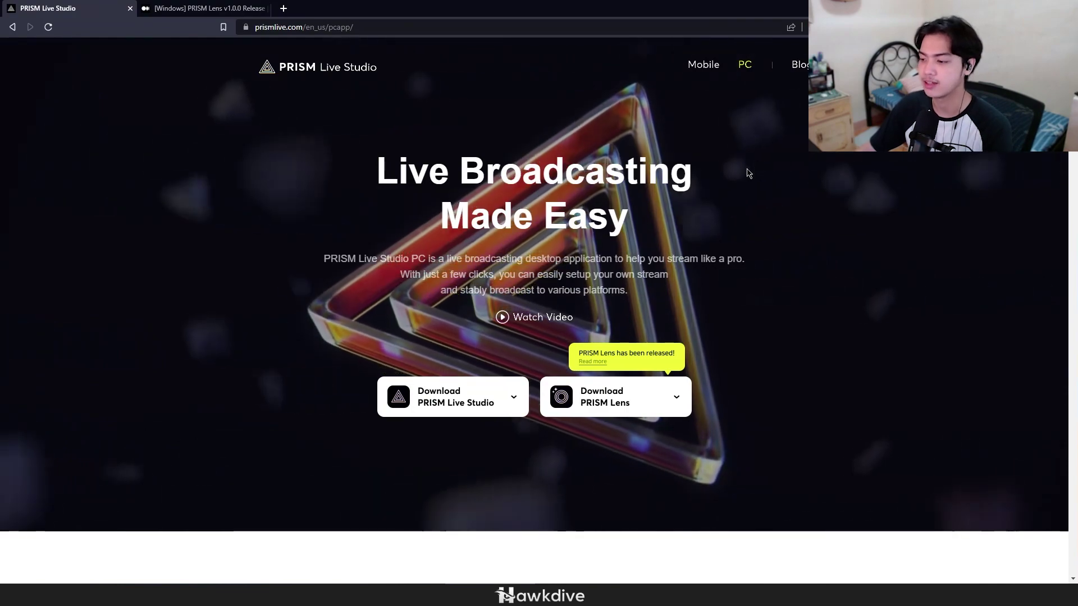
# - Download and save the Windows PRISM Lens installer, then open PRISMLens_Setup_x64_1.0.1.93.exe
pyautogui.click(600, 409)
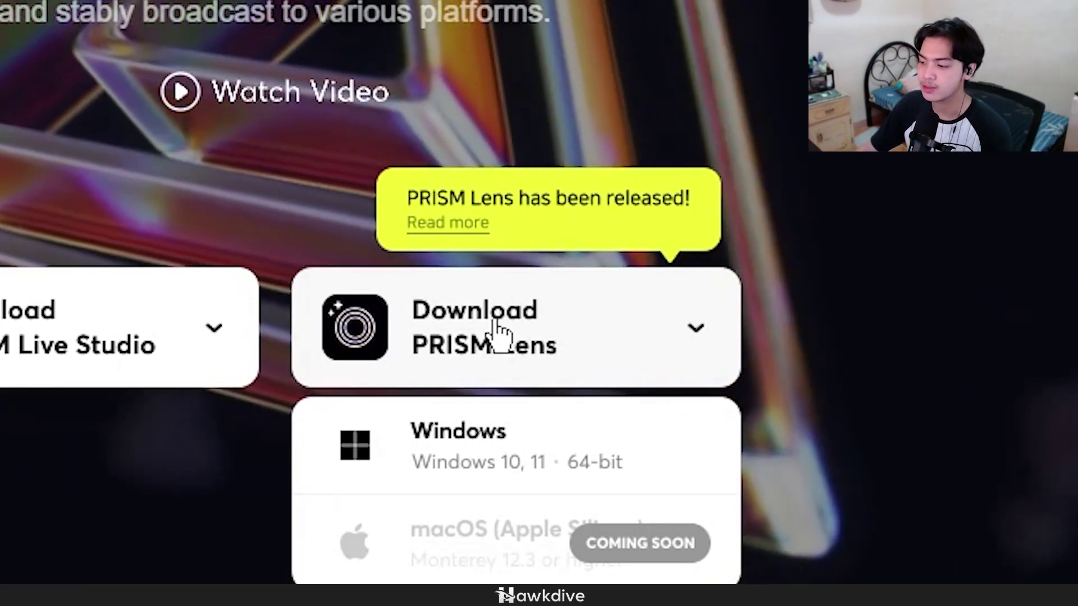
pyautogui.click(483, 469)
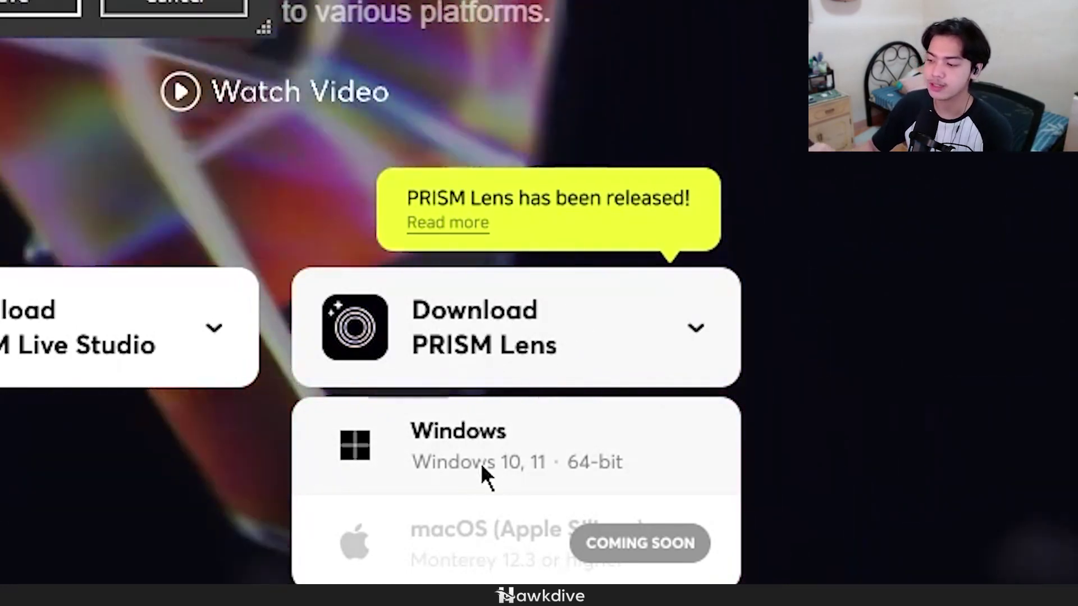
pyautogui.click(62, 17)
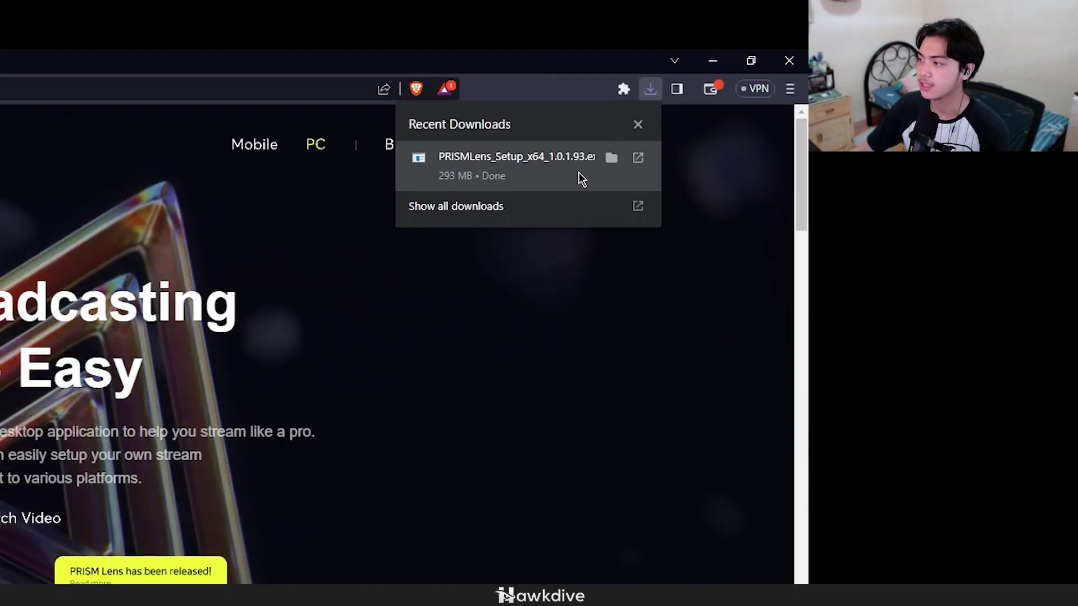
pyautogui.click(544, 178)
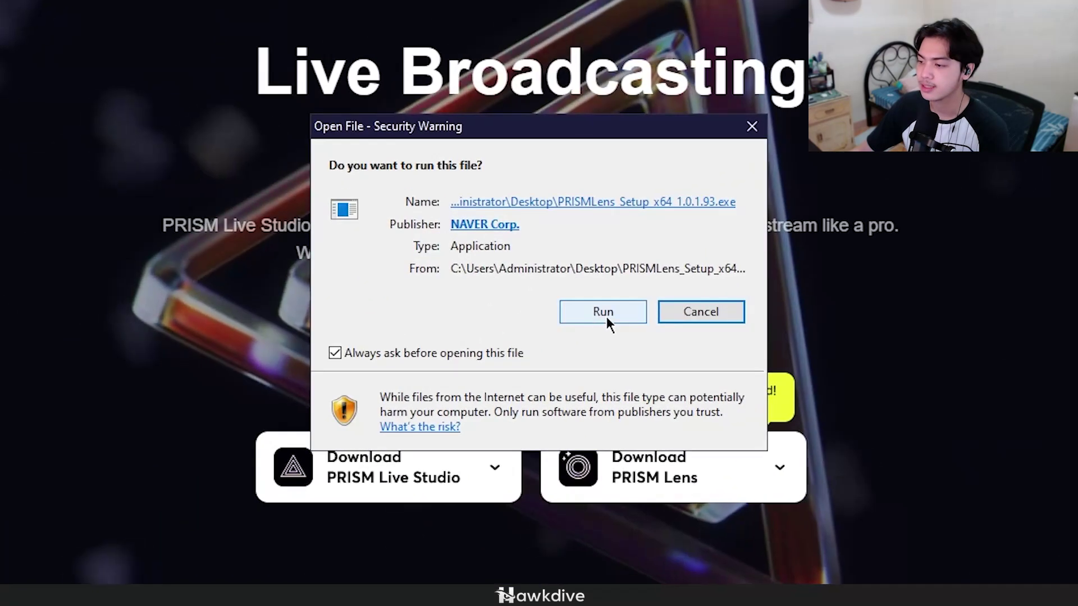
# - Run the installer past the security warning, switch its language to English, and install PRISM Lens
pyautogui.click(231, 445)
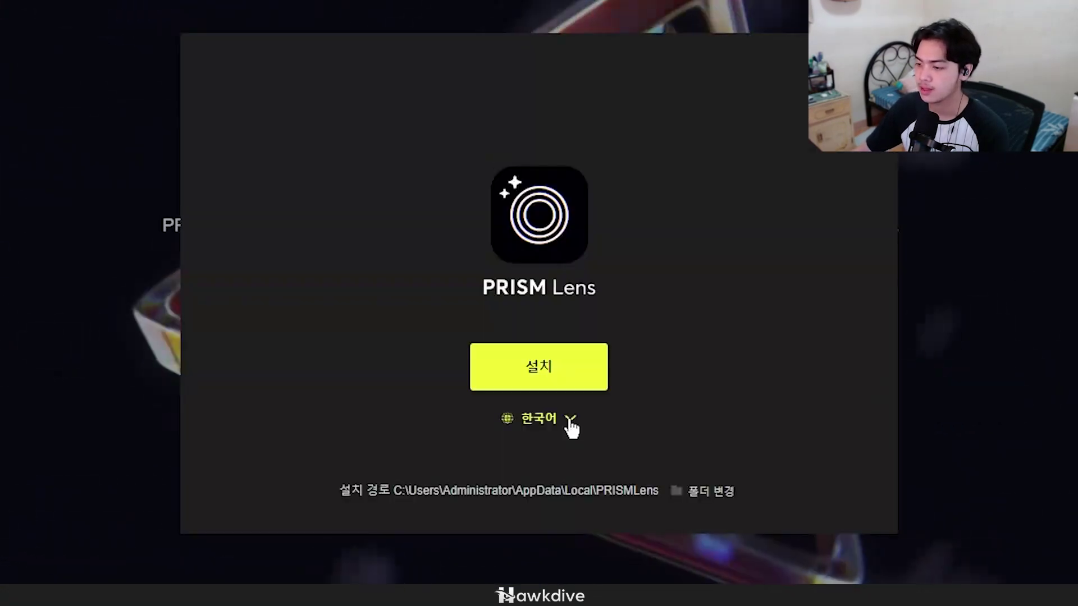
pyautogui.click(571, 421)
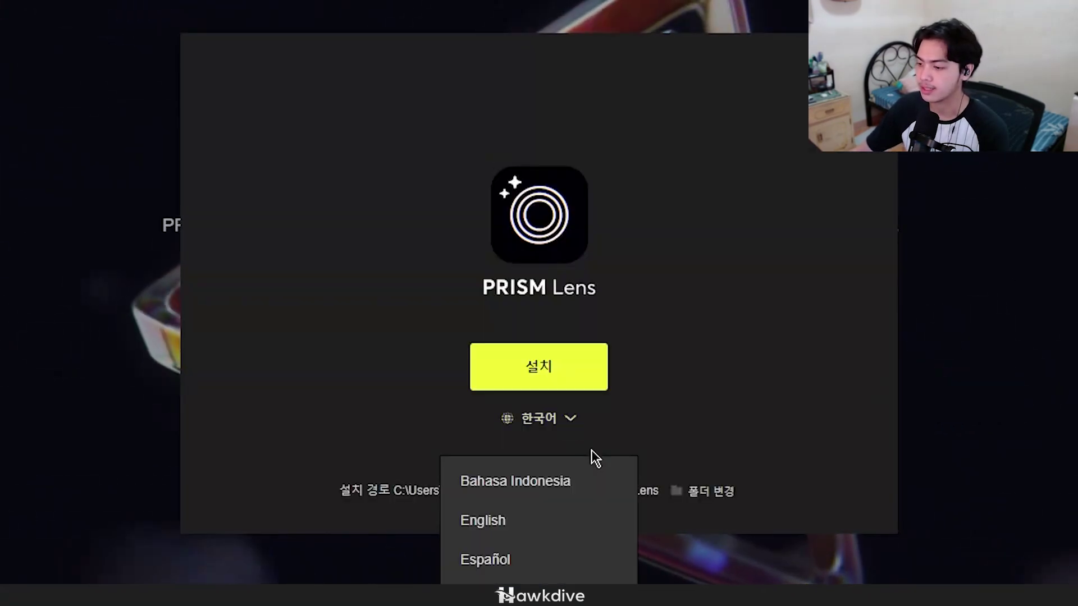
pyautogui.click(533, 522)
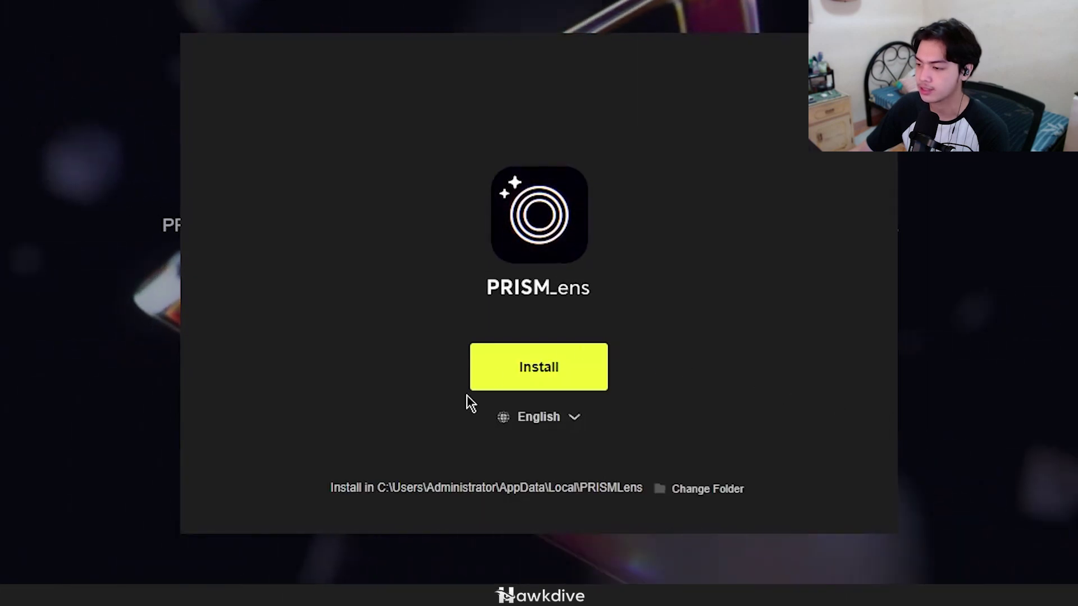
pyautogui.click(559, 367)
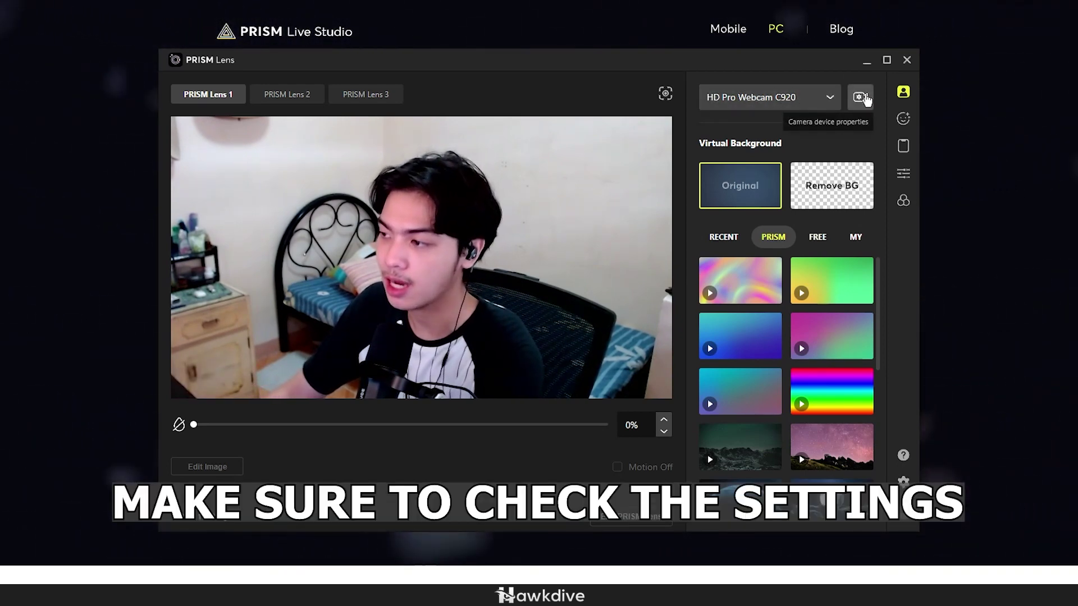
pyautogui.click(866, 98)
pyautogui.moveTo(590, 135); pyautogui.dragTo(842, 153)
pyautogui.click(799, 252)
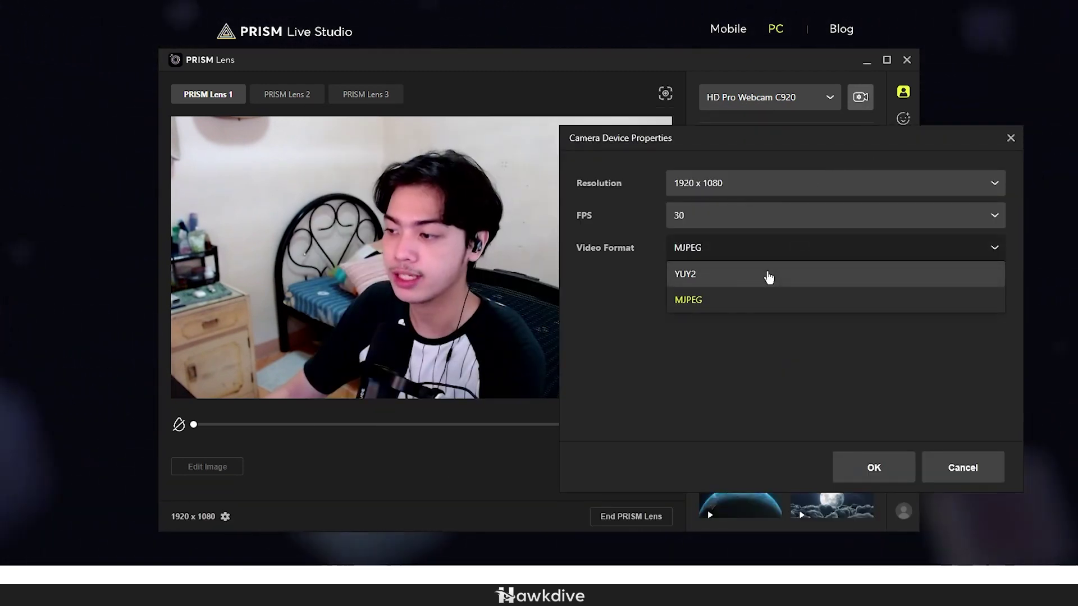
pyautogui.click(764, 220)
pyautogui.click(765, 222)
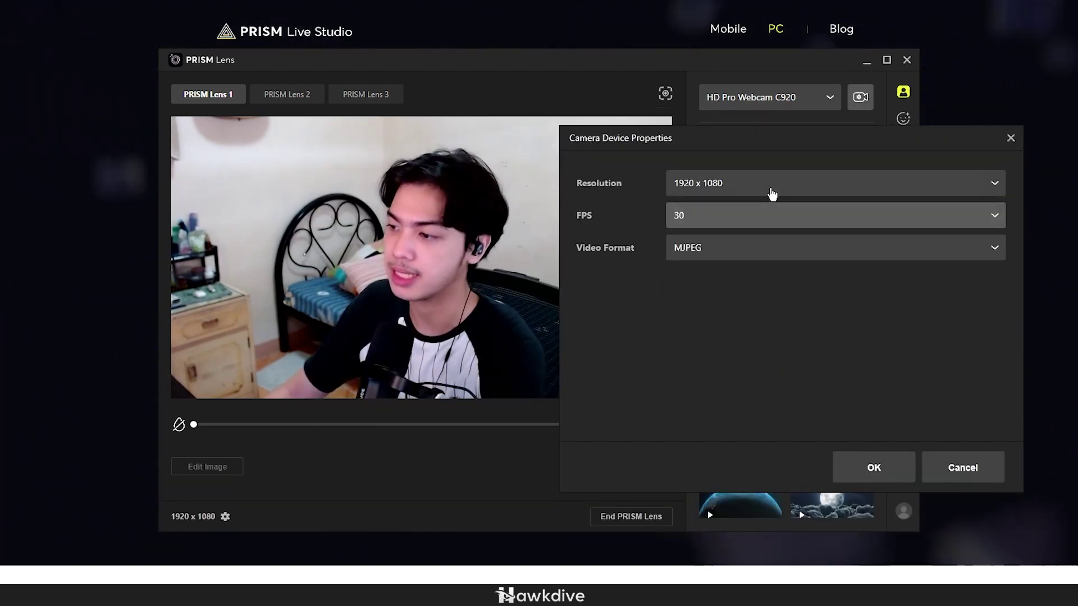
pyautogui.click(773, 188)
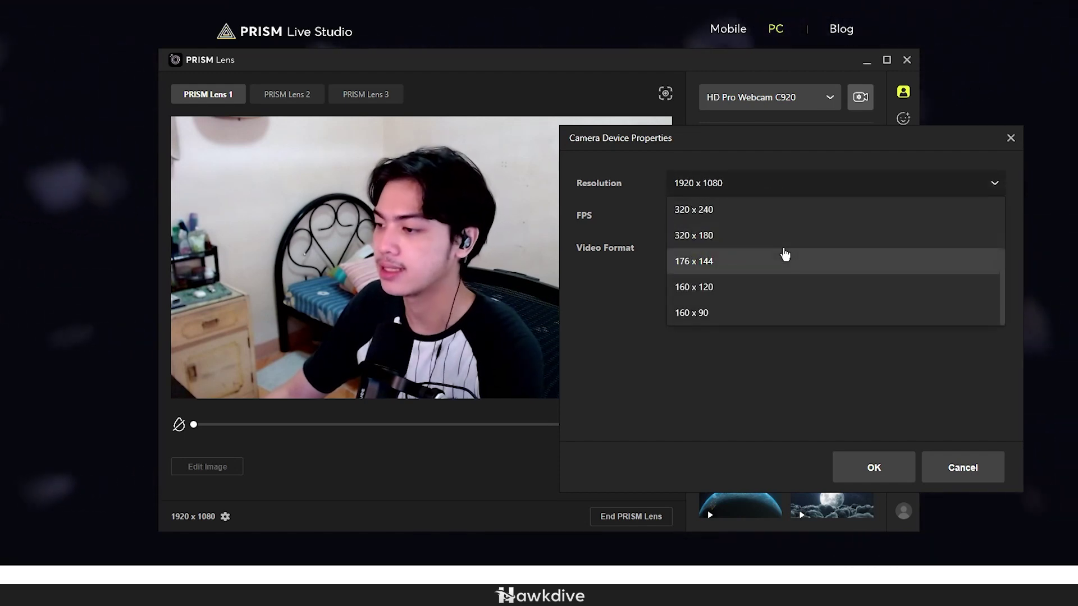
pyautogui.scroll(5, 763, 242)
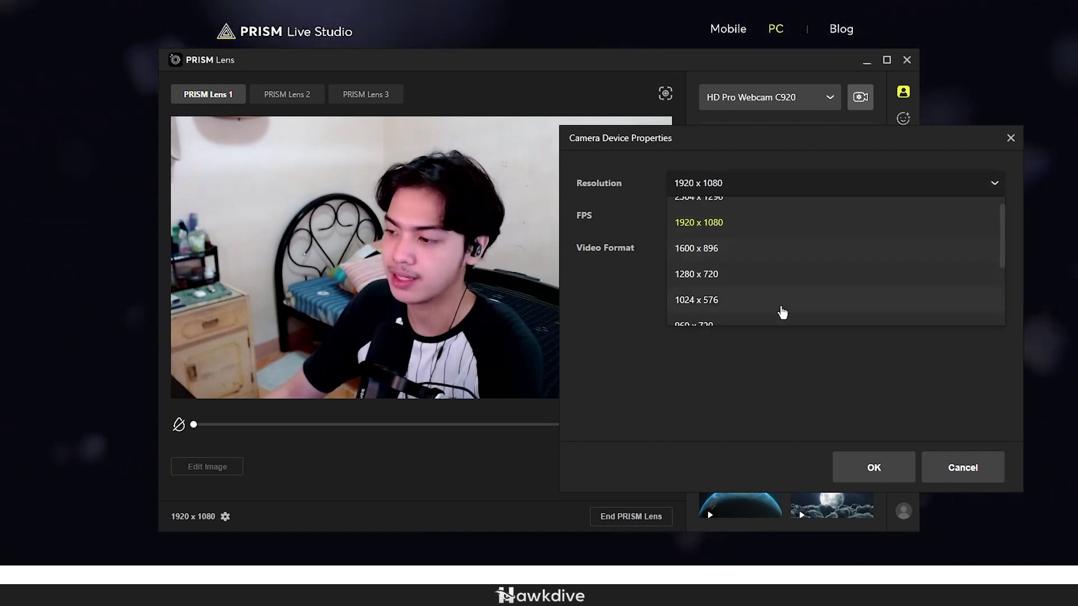
pyautogui.click(798, 373)
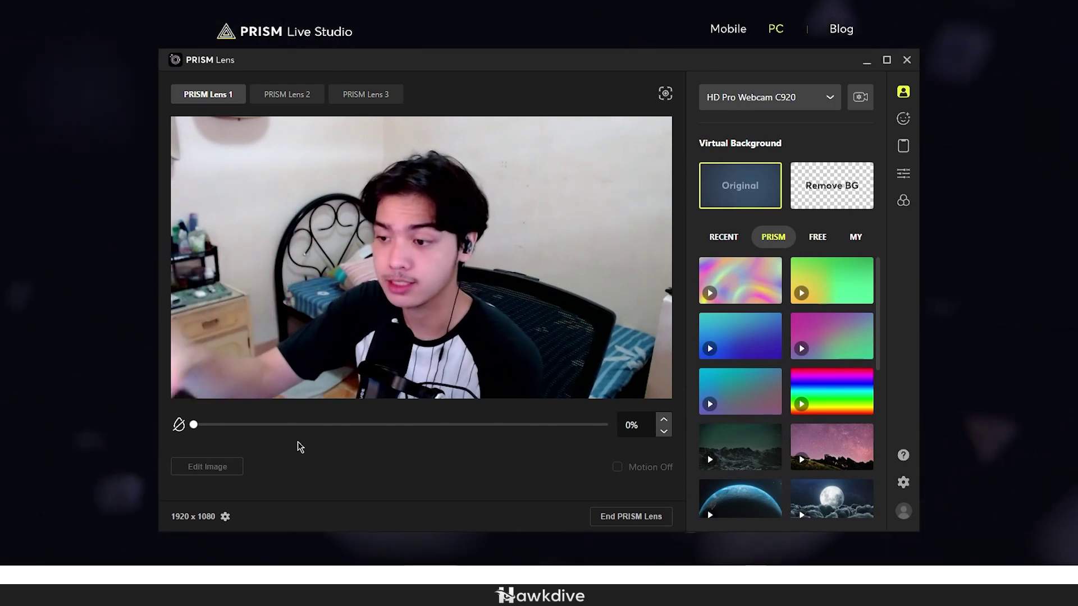
pyautogui.click(224, 428)
# - Set the webcam background blur strength to 38% and open Output Settings
pyautogui.moveTo(225, 430); pyautogui.dragTo(354, 446)
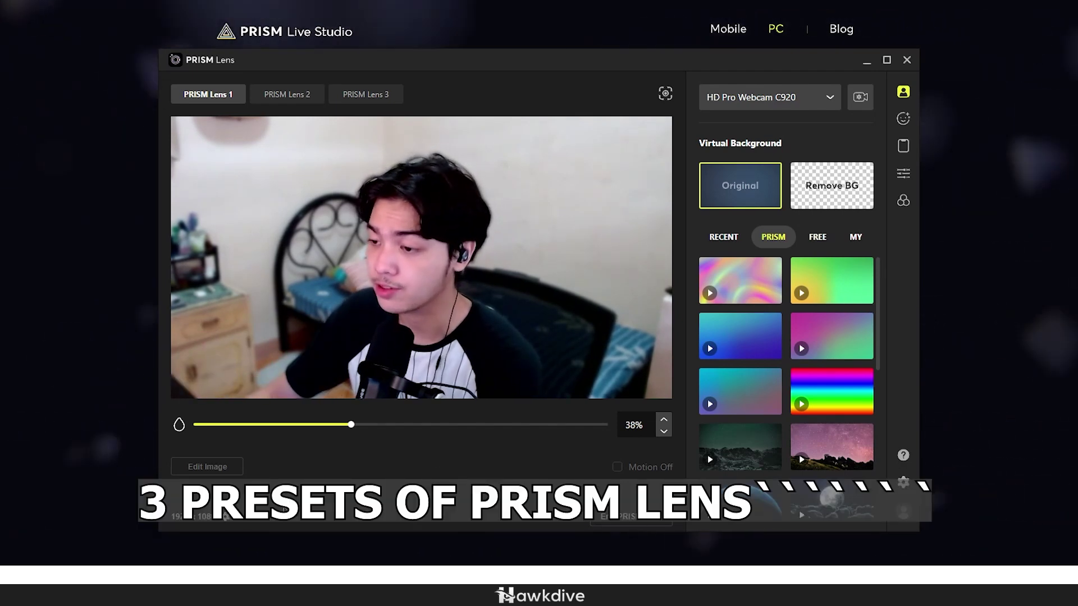
pyautogui.click(225, 516)
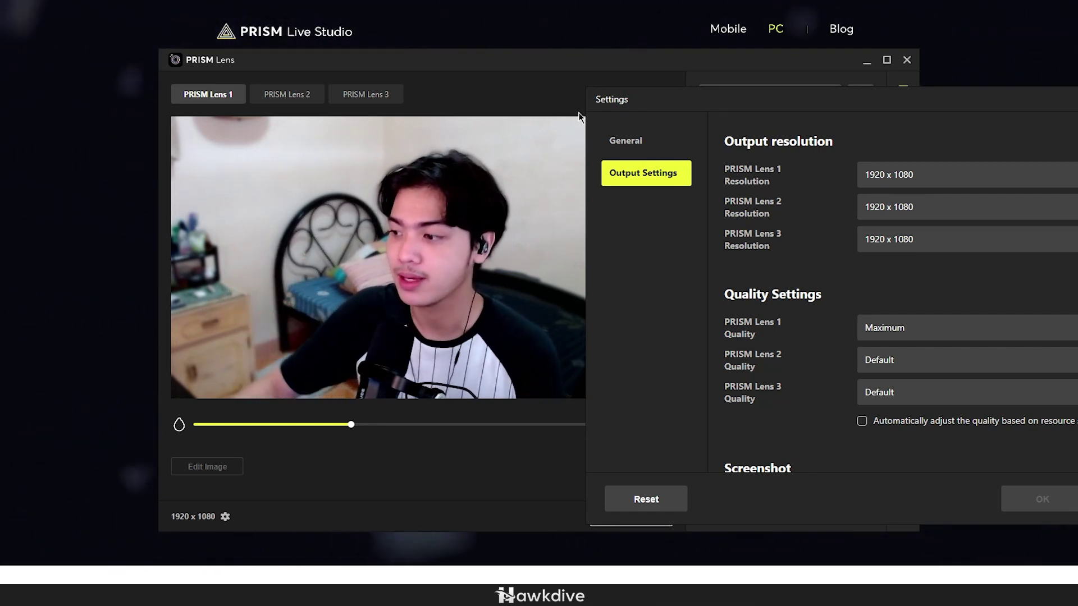
# - Move the Settings window into view and set PRISM Lens 2 quality to Maximum
pyautogui.moveTo(895, 101); pyautogui.dragTo(675, 92)
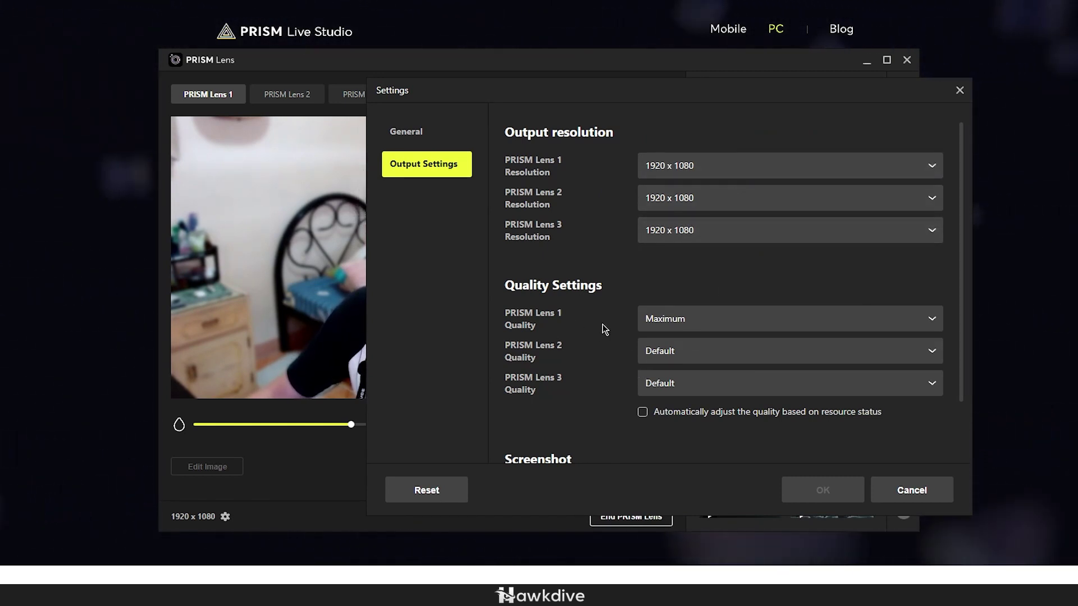
pyautogui.click(719, 352)
pyautogui.click(712, 421)
pyautogui.click(729, 359)
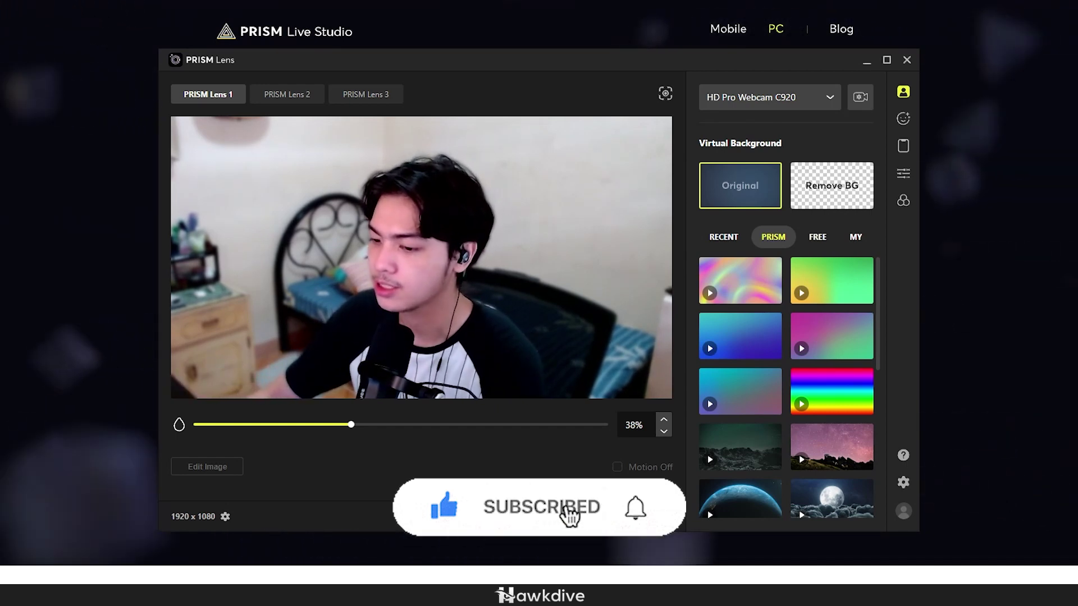
pyautogui.click(834, 191)
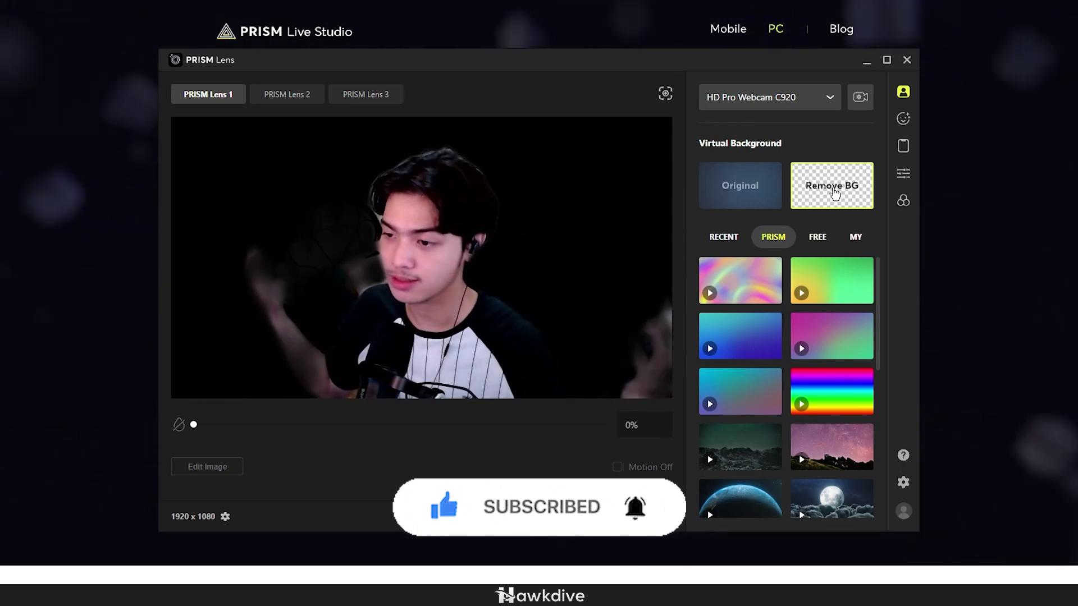
pyautogui.click(737, 183)
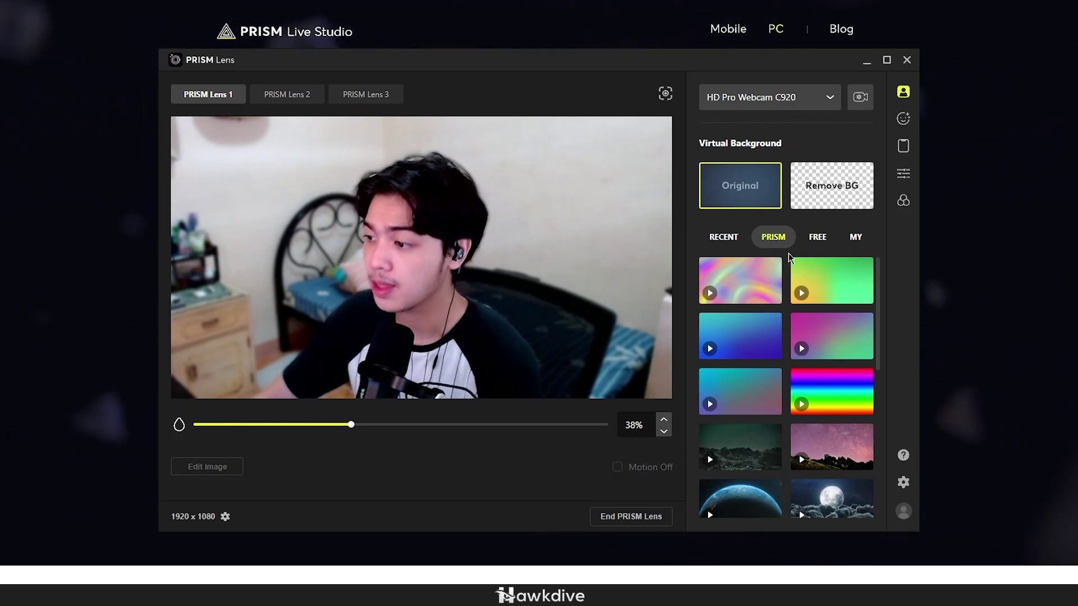
pyautogui.click(724, 237)
pyautogui.click(773, 237)
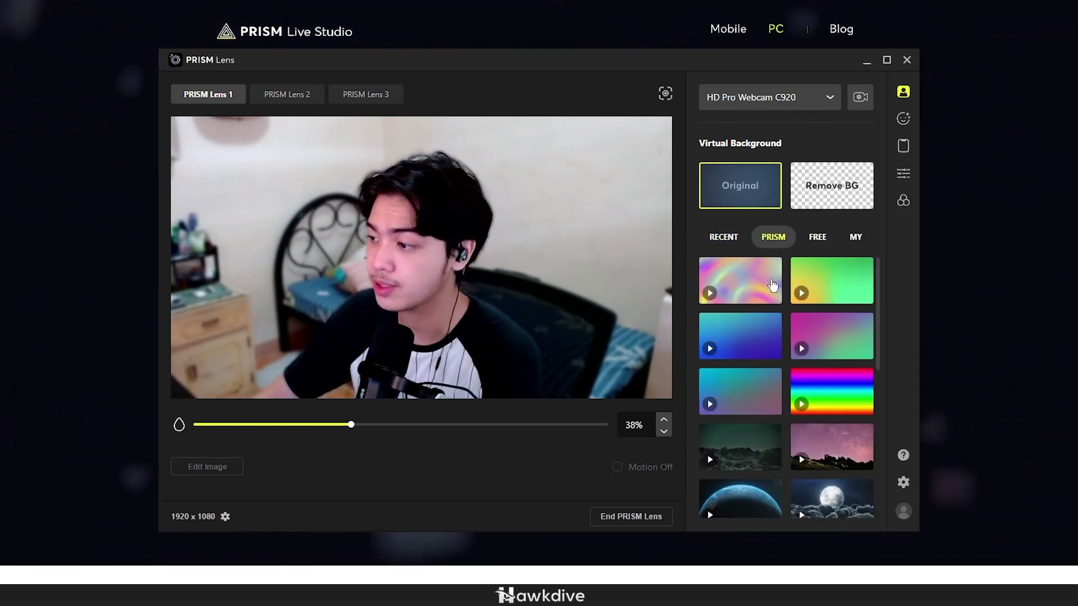
pyautogui.click(740, 280)
pyautogui.click(836, 275)
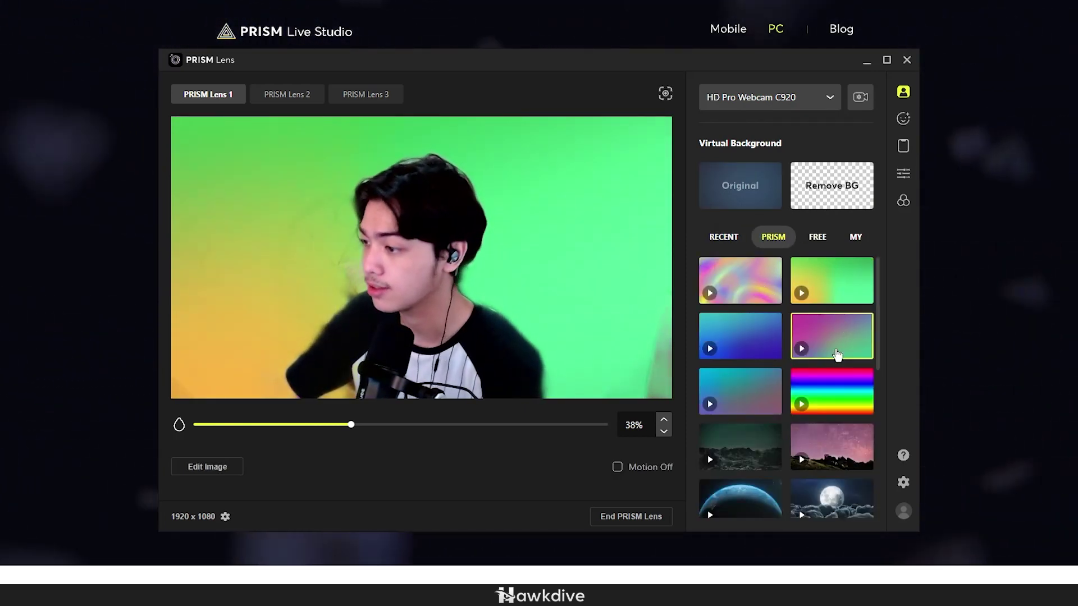
pyautogui.click(831, 336)
pyautogui.click(740, 336)
pyautogui.scroll(-5, 779, 368)
pyautogui.click(829, 437)
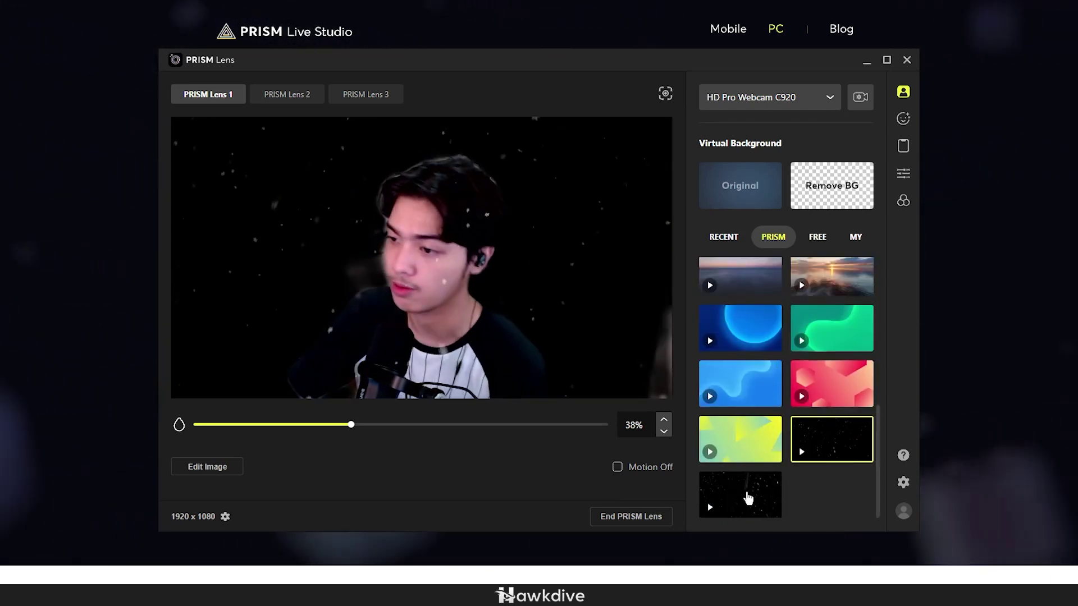
pyautogui.click(746, 498)
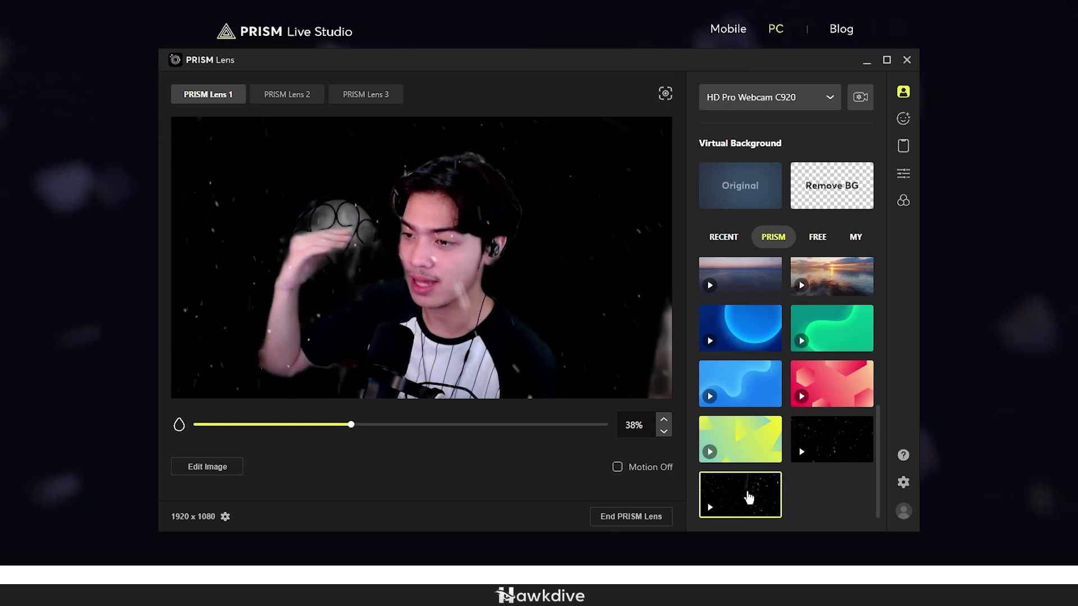
pyautogui.scroll(10, 833, 450)
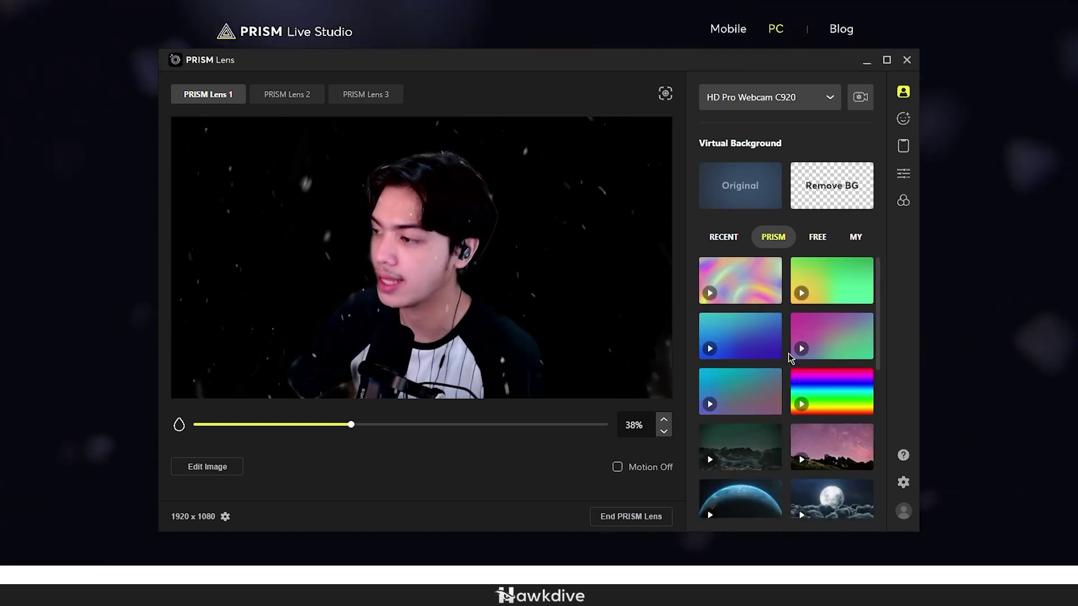
pyautogui.click(740, 185)
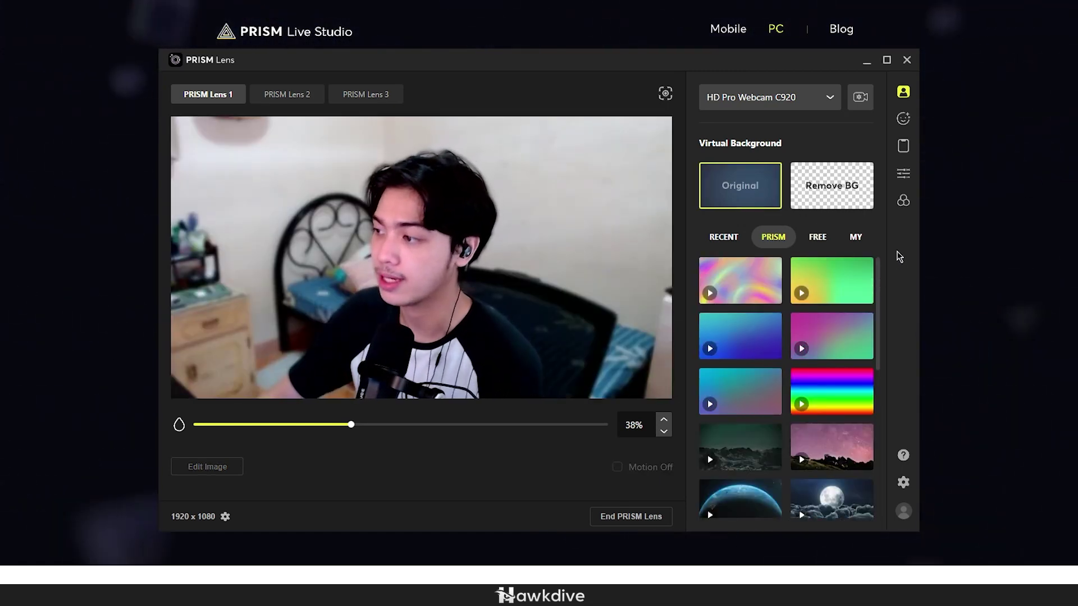